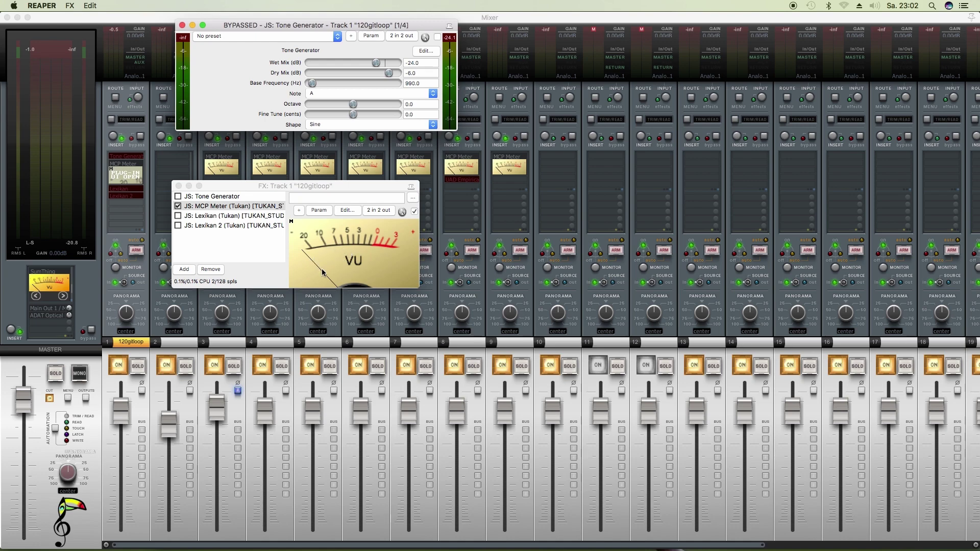
- Switch the MCP Meter's VU reading from M (mono) to ST (stereo)
click(357, 260)
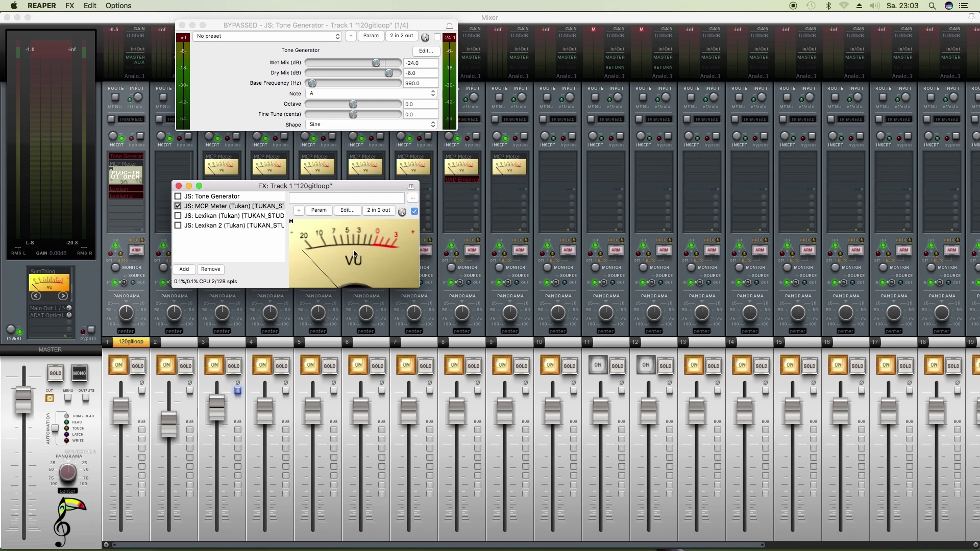
- Step the MCP Meter's VU reference down through -12dB and -18dB to -24dB
mouse_move(353, 250)
click(356, 260)
click(356, 260)
click(356, 261)
- Reset the VU reference to -6dB, lower it again to -24dB, and nudge the Tone Generator window down
click(369, 260)
click(363, 250)
click(364, 249)
click(364, 249)
drag(323, 29, 314, 49)
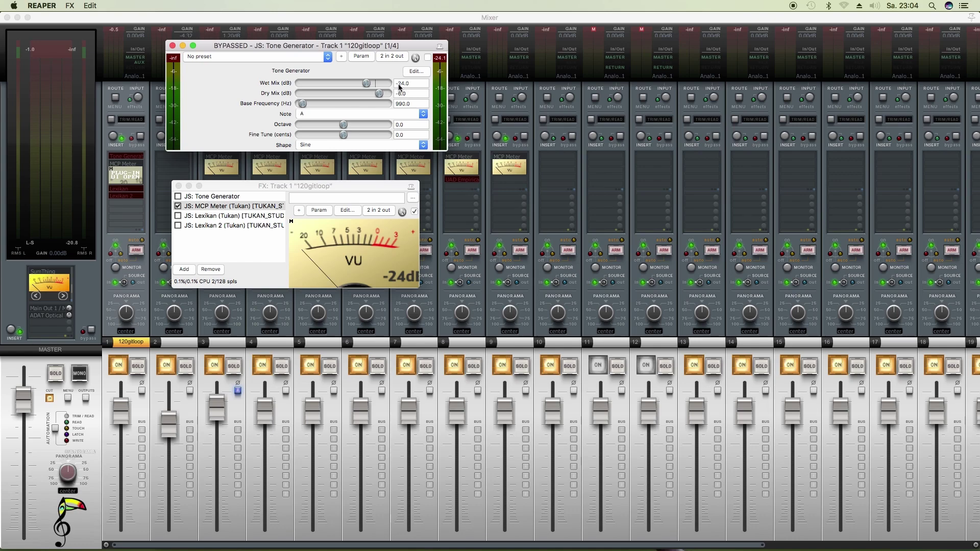
- Enable the Tone Generator briefly to feed the VU meter, then bypass it again
click(428, 58)
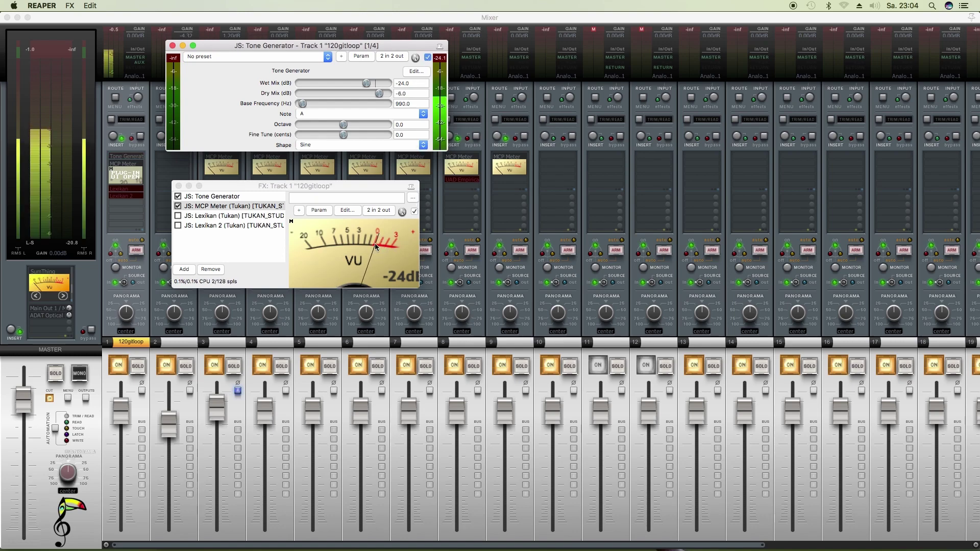
click(428, 58)
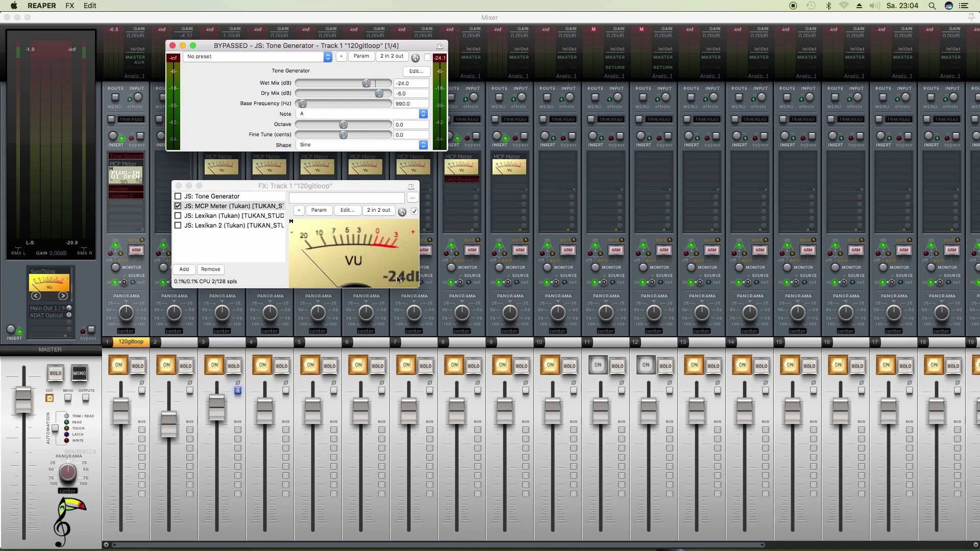
click(374, 249)
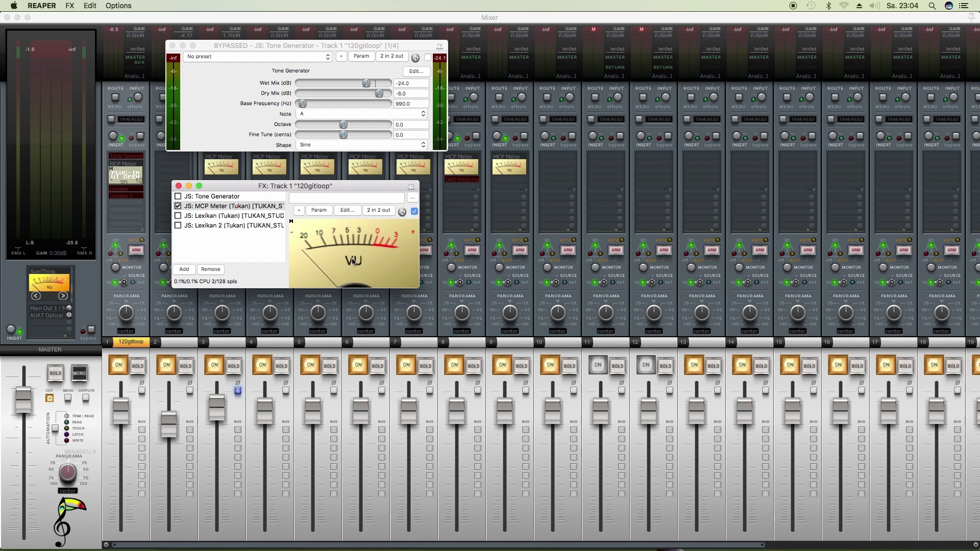
- Bypass MCP Meter and display JS: Lexikan (Tukan) in the FX chain, moving the window higher
click(179, 206)
drag(228, 191, 224, 170)
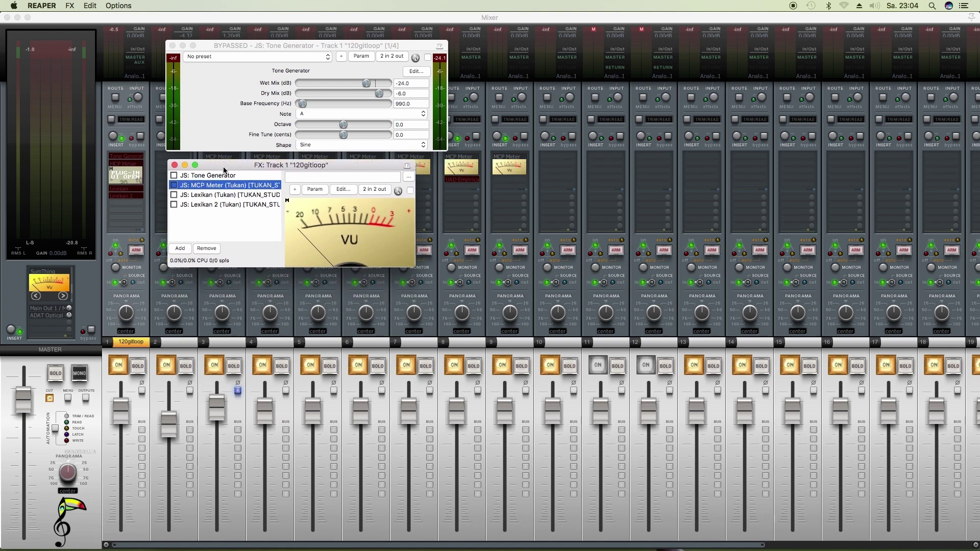
click(229, 198)
drag(378, 148, 381, 95)
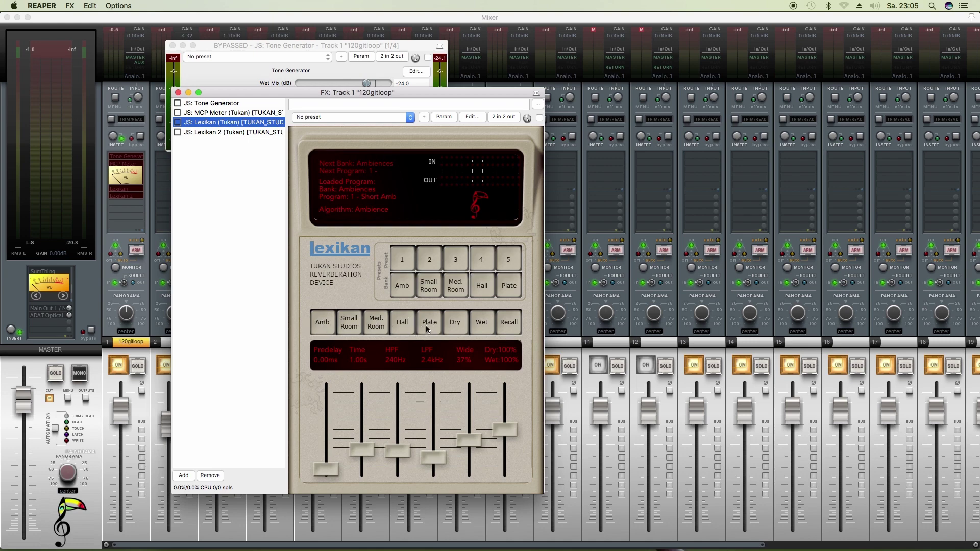
- Glance at Lexikan 2, then reselect Lexikan (Tukan) and enable it
click(229, 132)
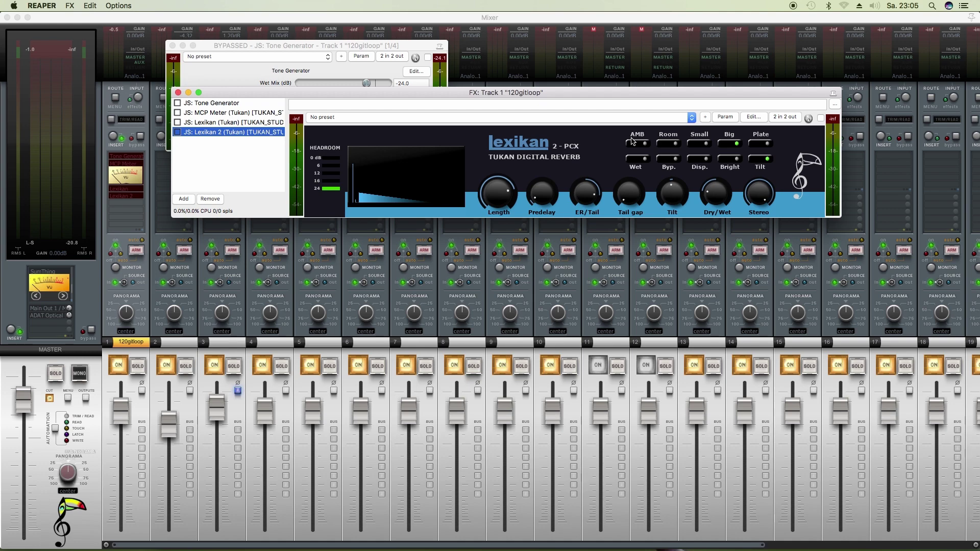
click(249, 123)
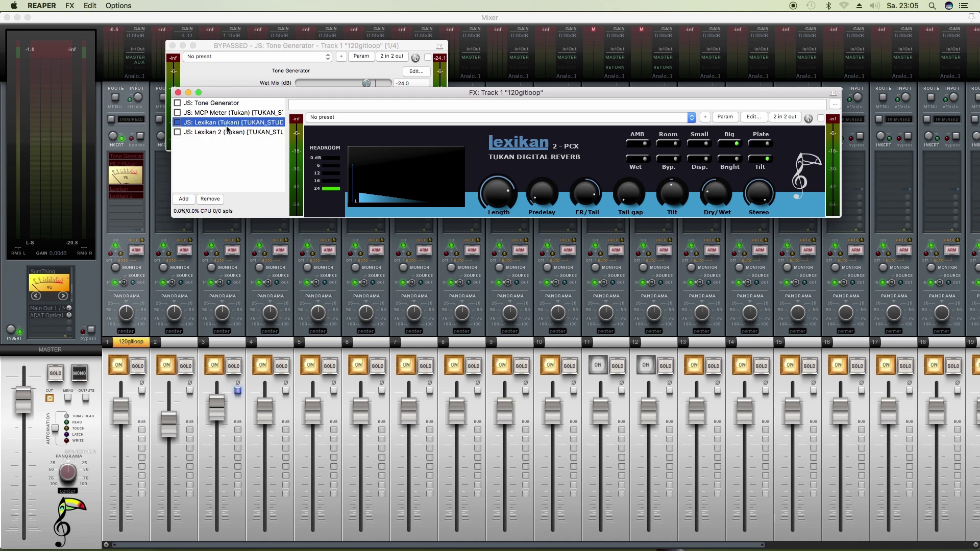
click(178, 123)
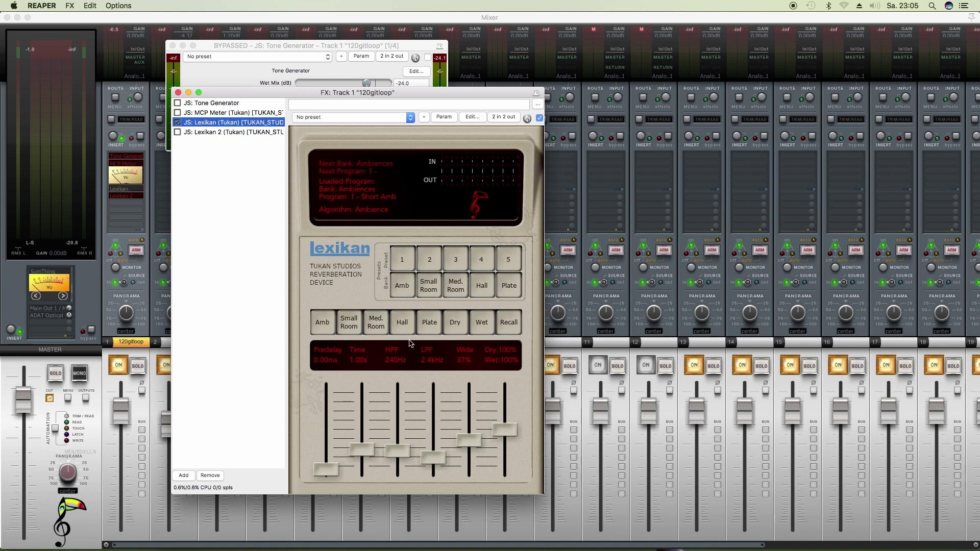
- Try Plate, Small Room and Ambience algorithms; raise predelay to about 11 ms and low-pass to 4.3kHz
click(430, 327)
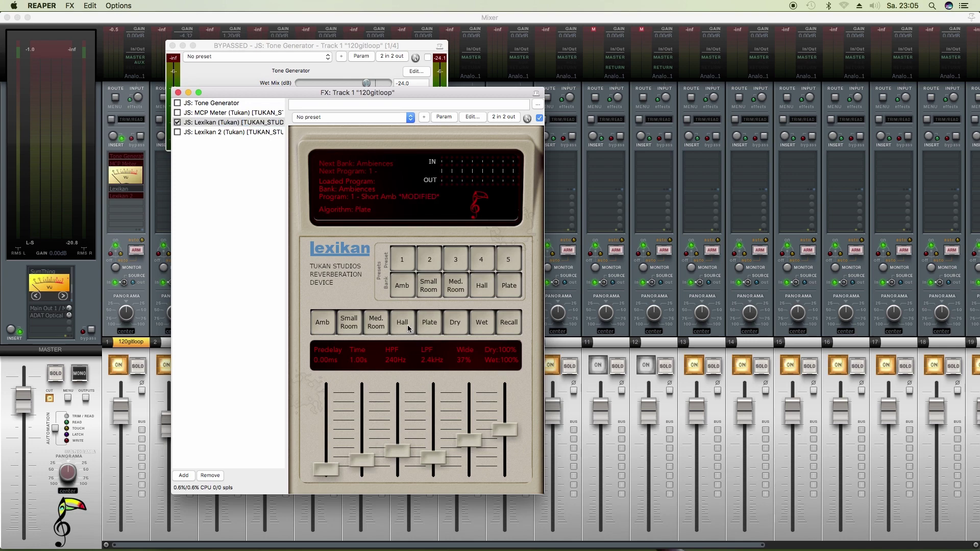
click(350, 325)
click(331, 327)
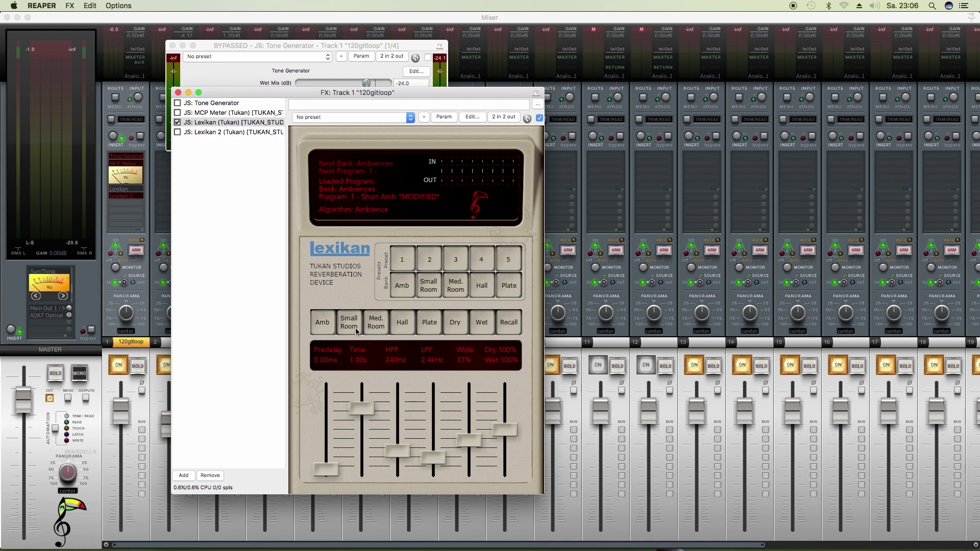
drag(331, 465, 330, 460)
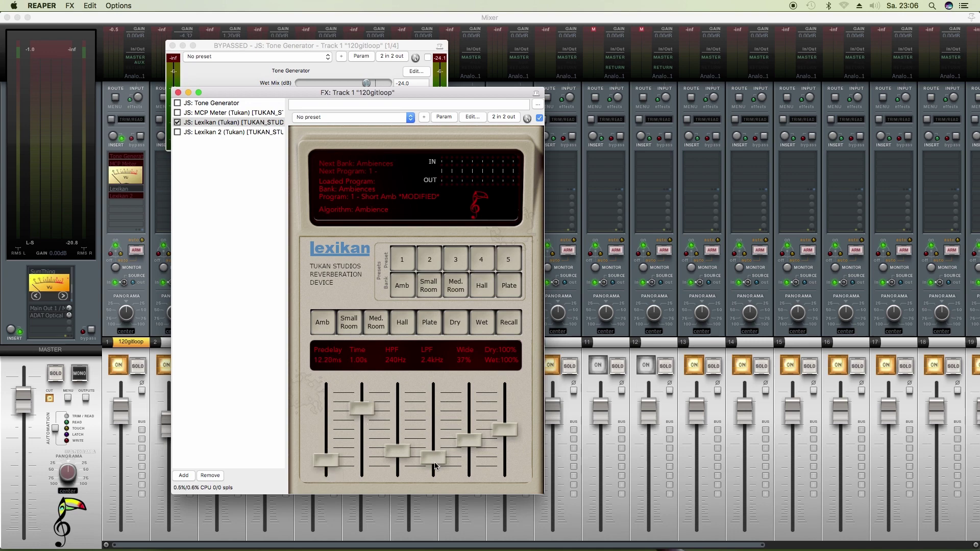
drag(437, 461, 467, 438)
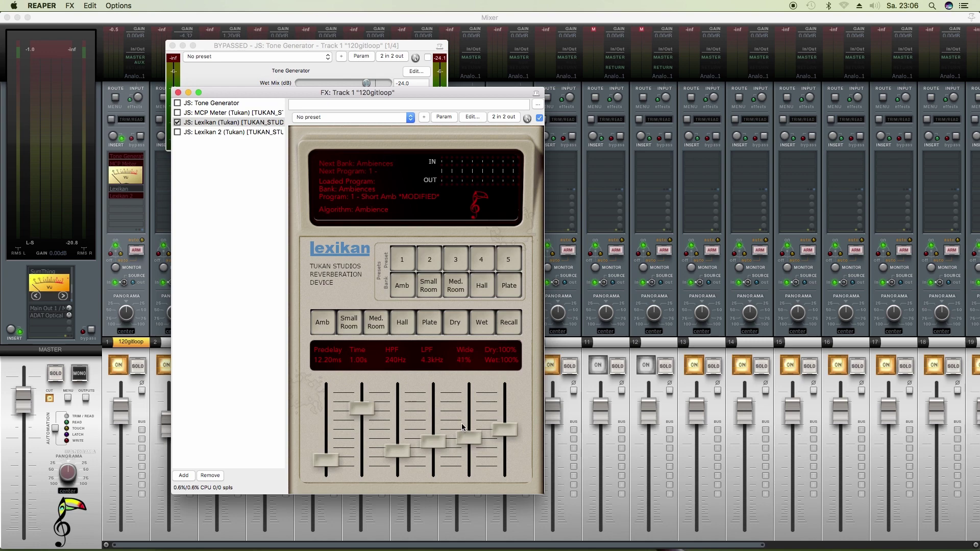
- Settle on the Med. Room algorithm, then show the Lexikan 2 interface
click(327, 327)
click(353, 327)
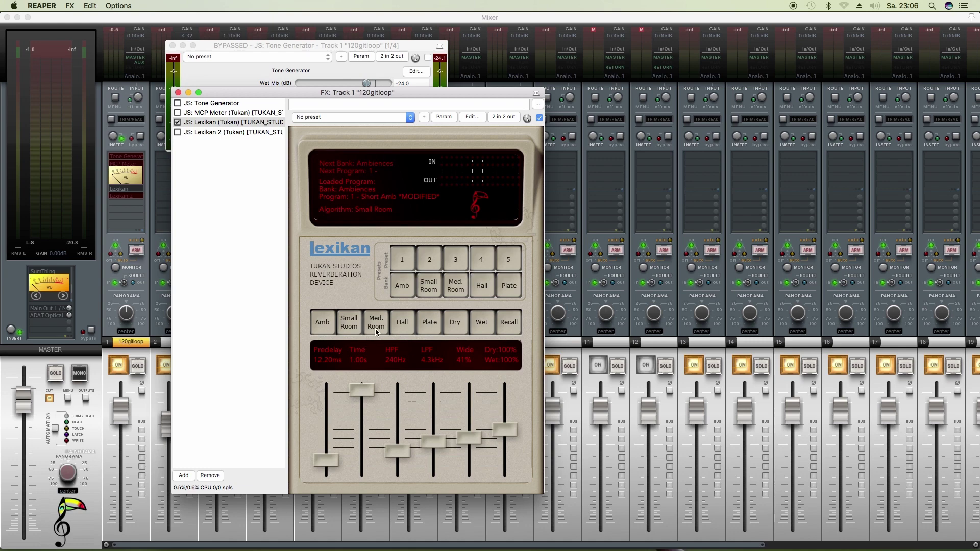
click(376, 329)
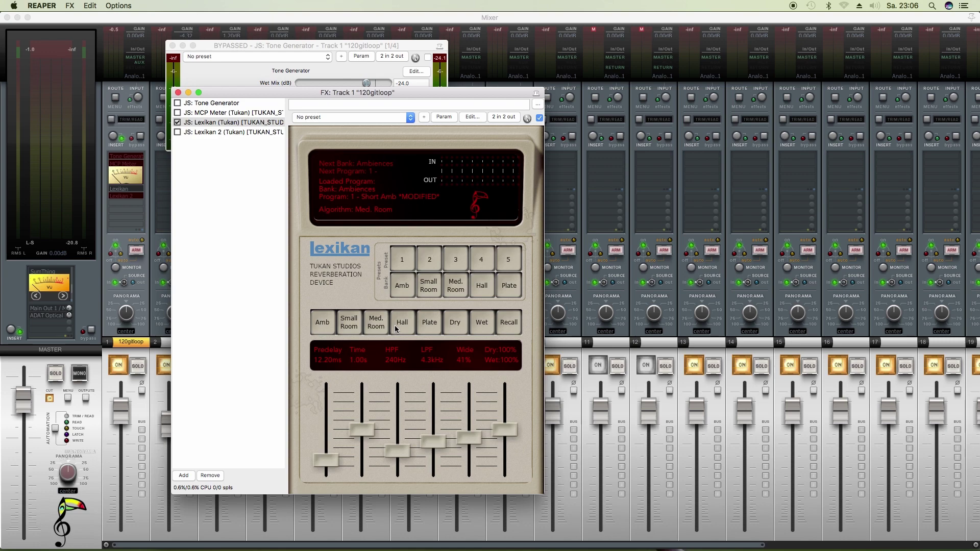
click(259, 131)
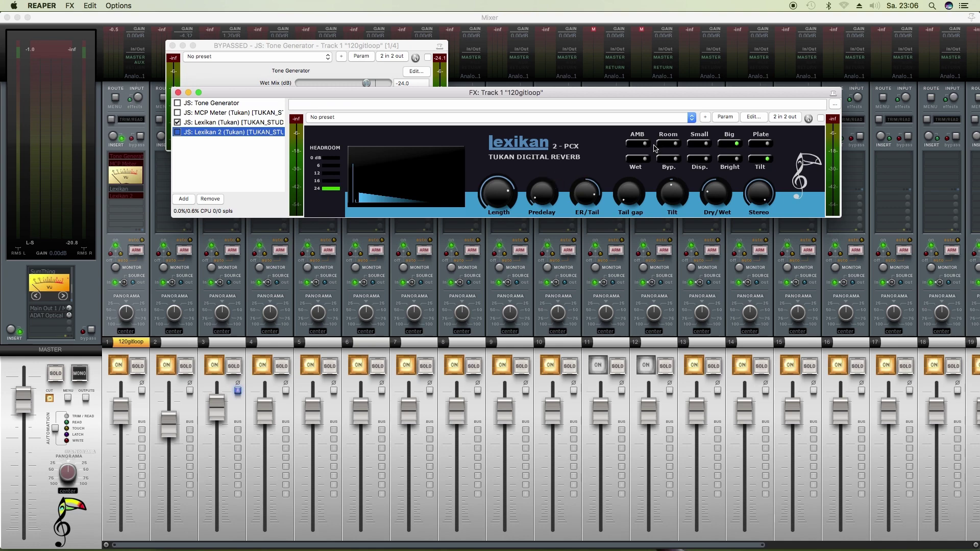
- Put Lexikan 2 in Room then Big mode with a longer Length, then return to the first Lexikan
click(672, 147)
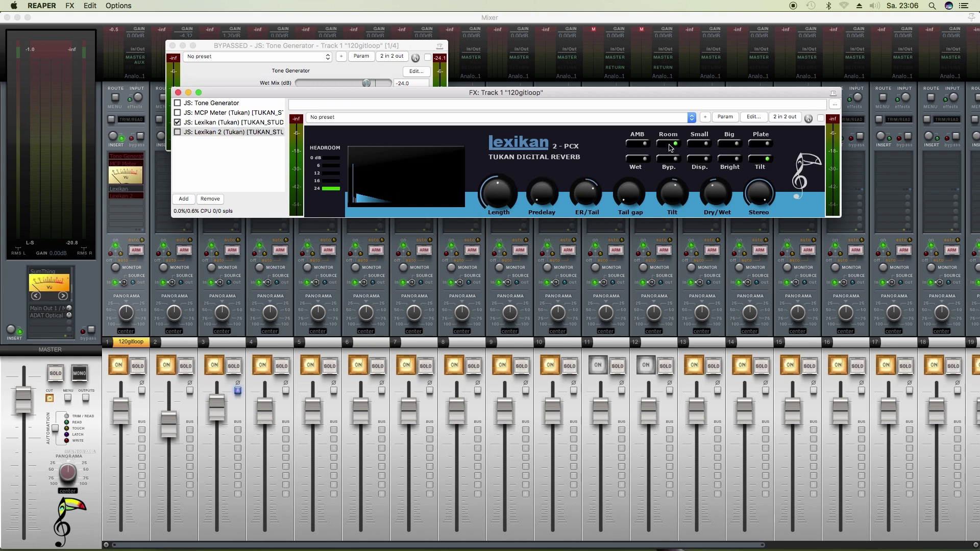
drag(528, 199, 517, 176)
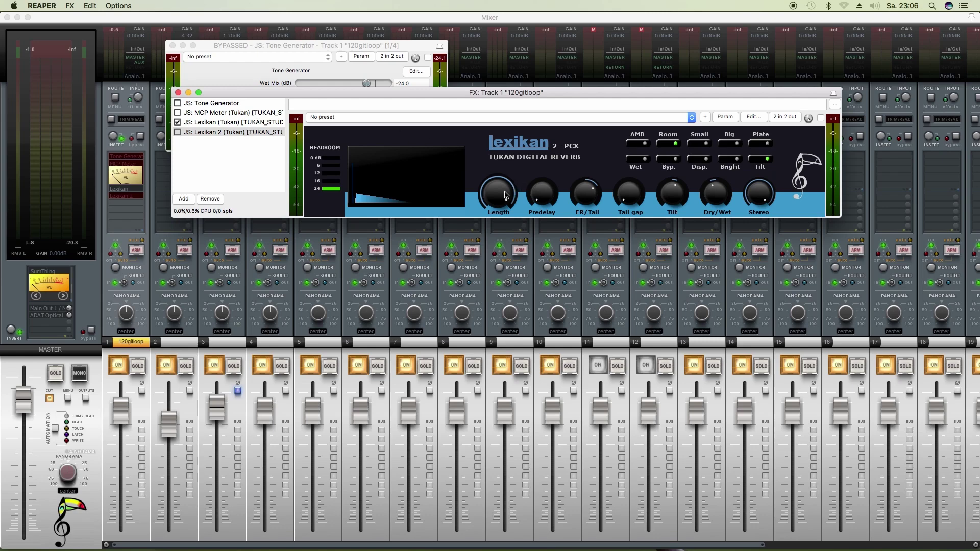
click(733, 144)
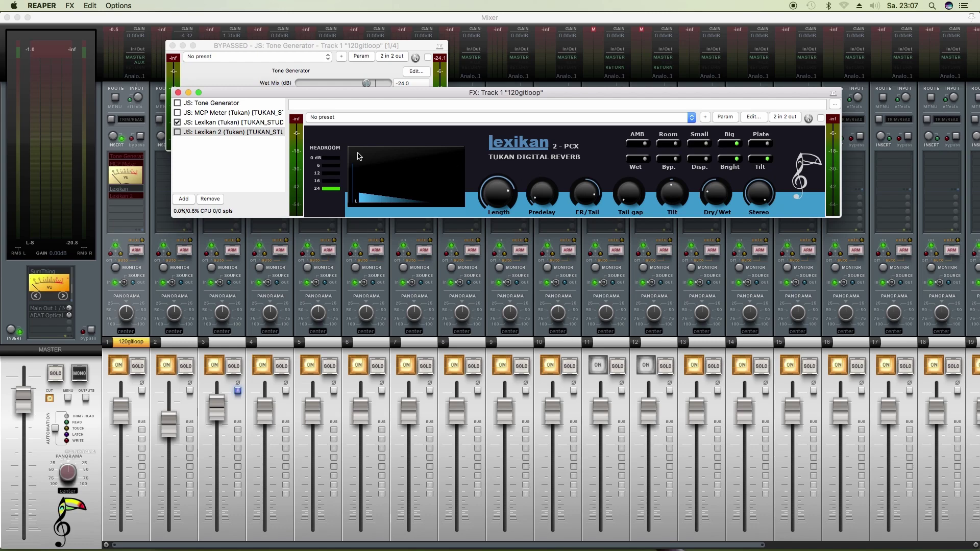
click(242, 127)
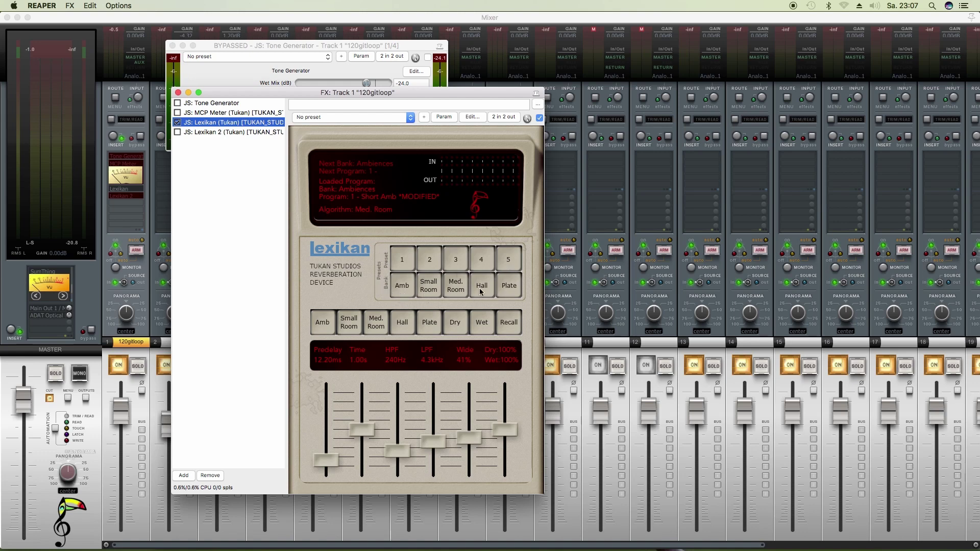
- Recall Lexikan preset 2 (Bright Amb), then preset 3 (80s Amb) from the Ambiences bank
click(402, 288)
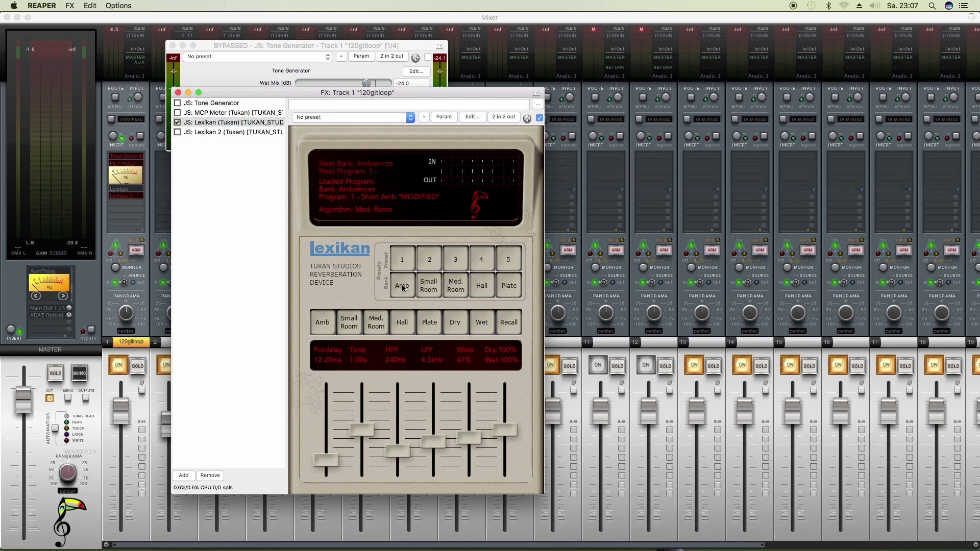
click(426, 263)
click(508, 322)
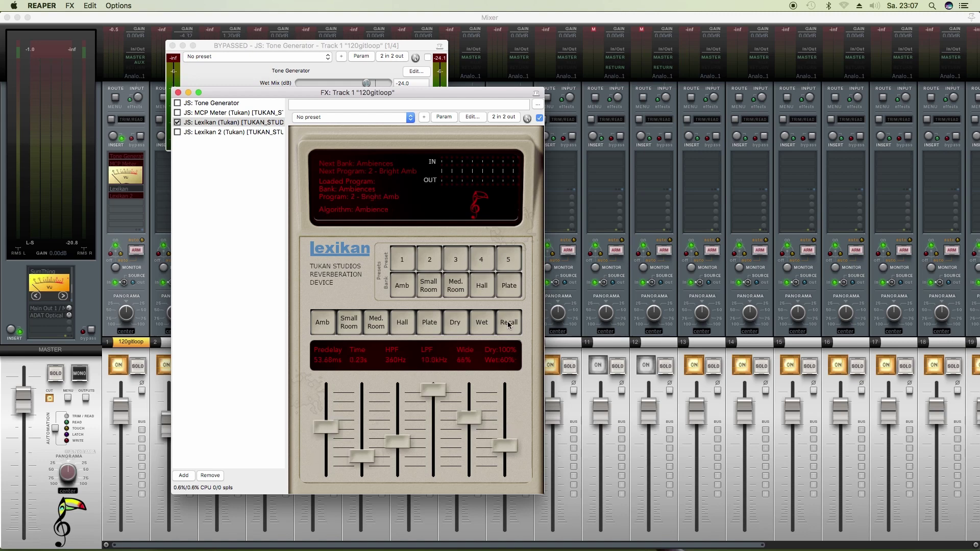
click(456, 260)
click(509, 323)
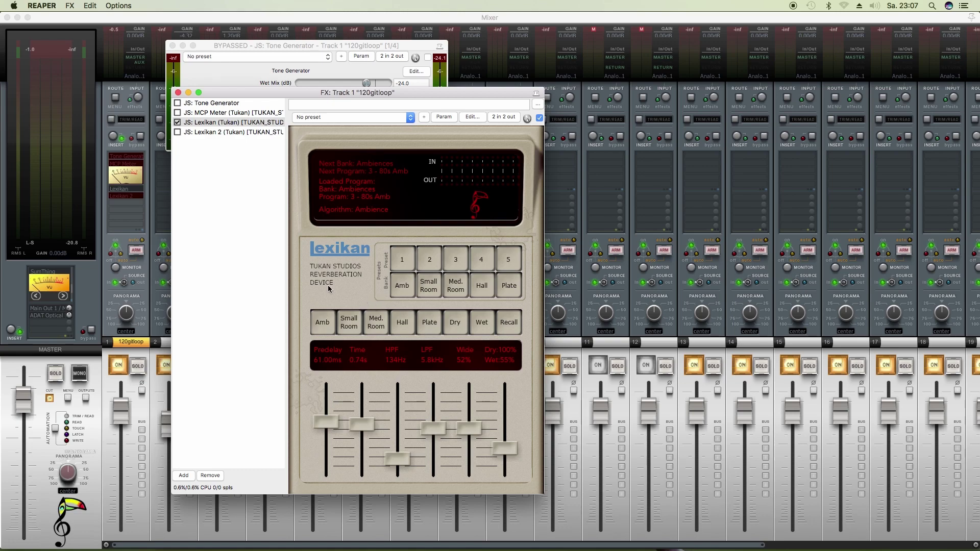
- Enable Lexikan 2 in Track 1's FX chain and show its interface
click(178, 131)
click(196, 126)
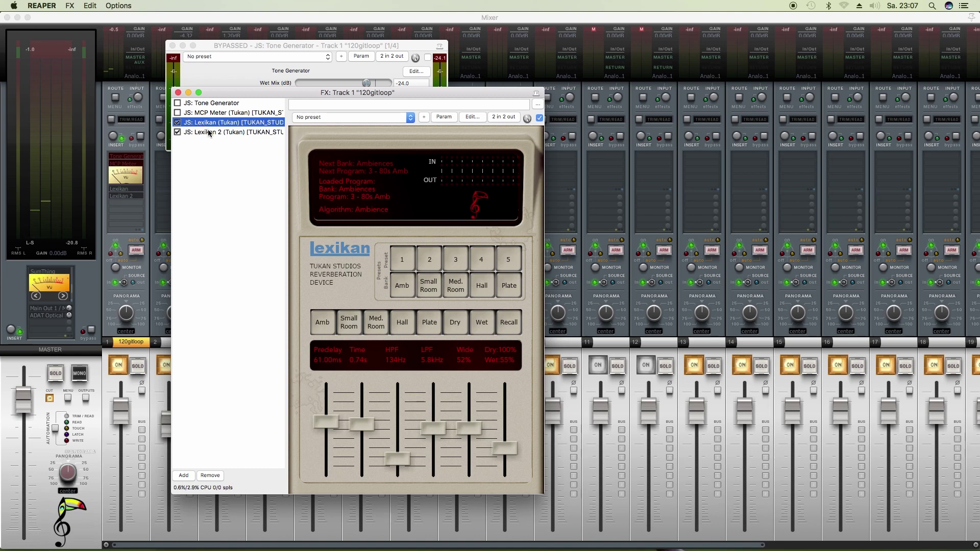
click(210, 132)
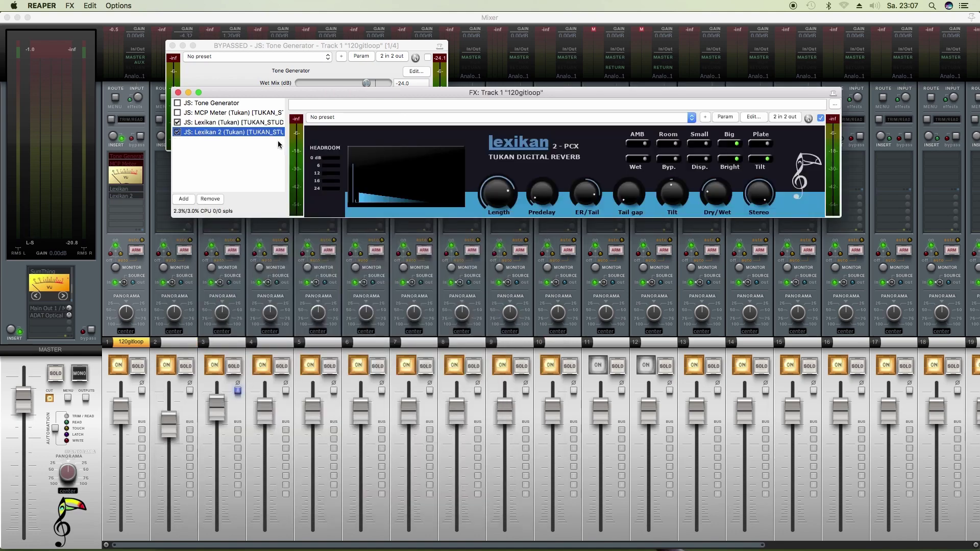
click(360, 118)
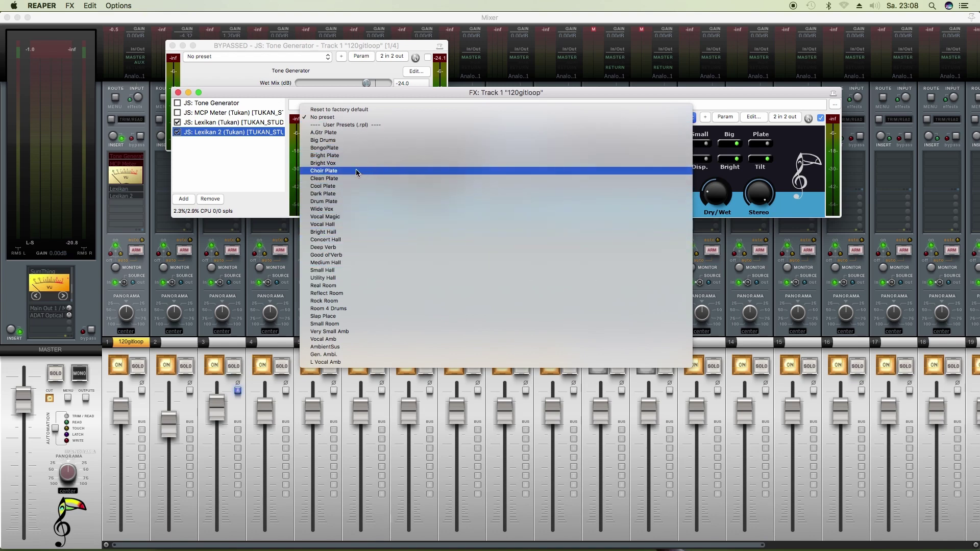
click(283, 155)
- Try the Vocal Magic and Small Room presets, then load Medium Hall
click(501, 118)
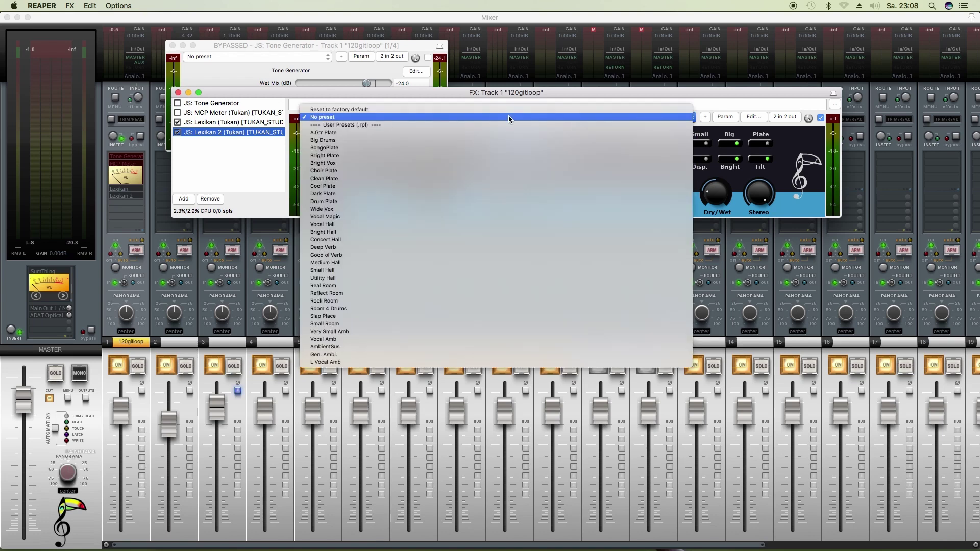
click(485, 216)
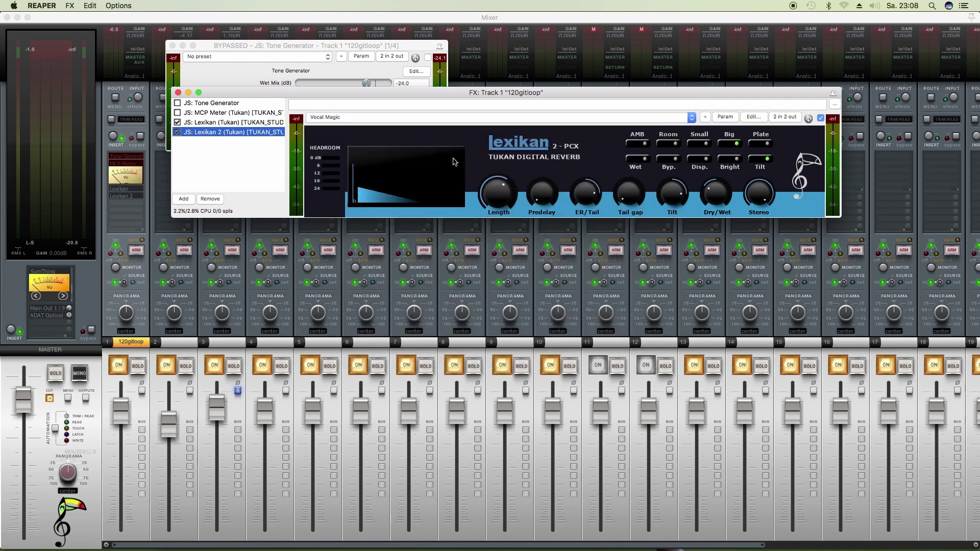
click(426, 116)
click(437, 221)
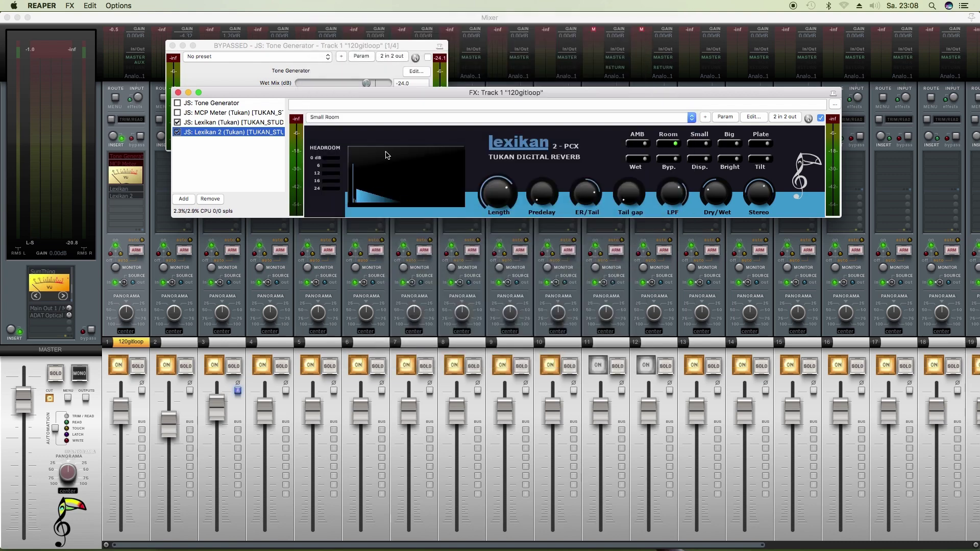
click(387, 118)
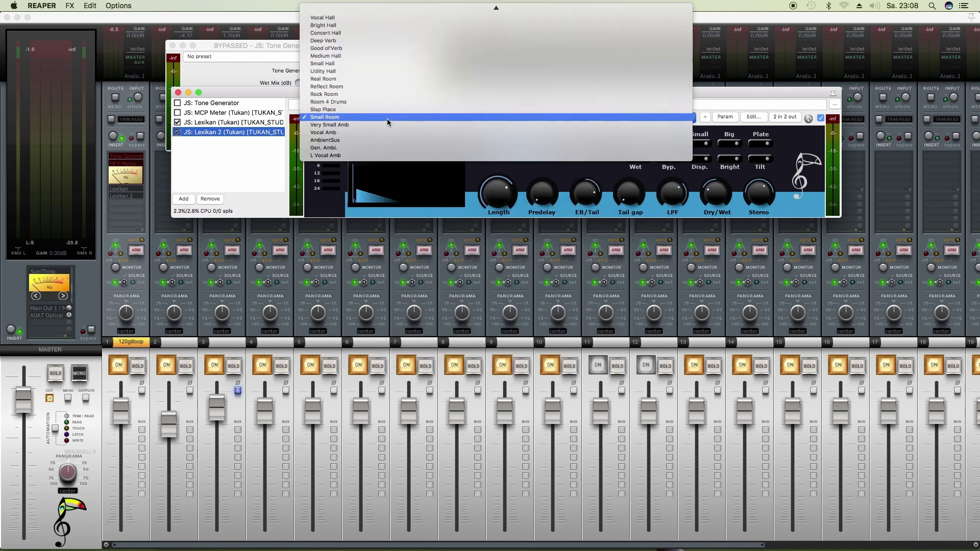
click(385, 56)
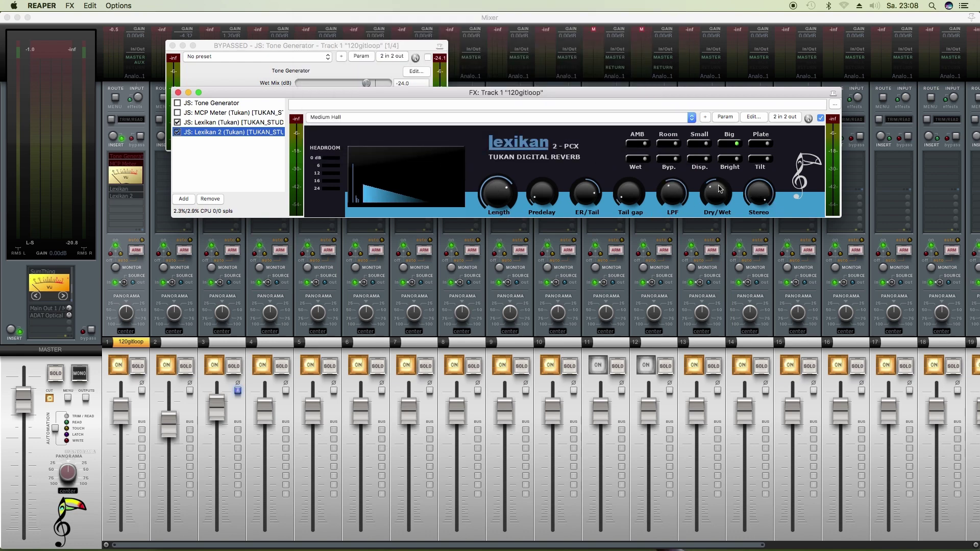
- Reselect JS: Lexikan (Tukan) to show its 80s Amb panel
click(206, 124)
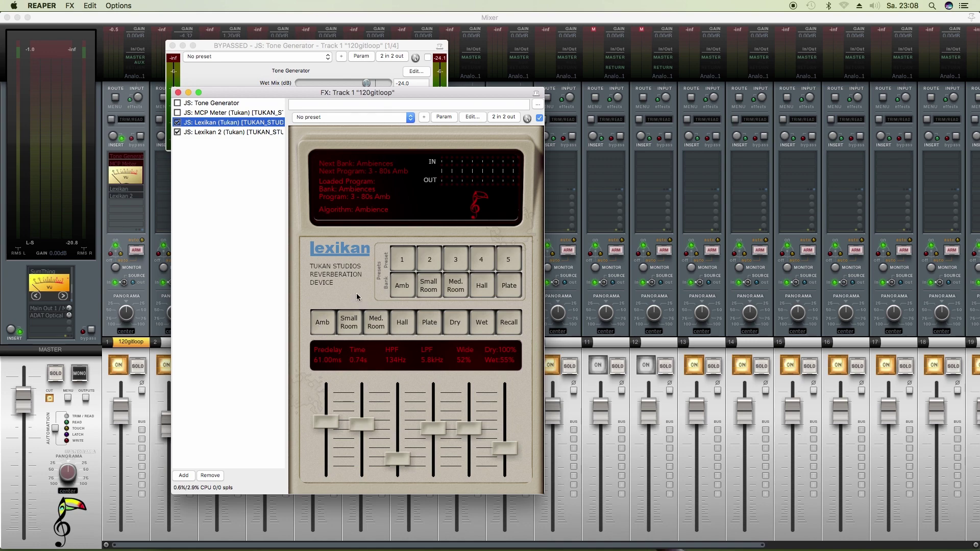
- Reveal Lexikan's hidden delay-line view and reshape delay lines 1, 2, 8, 9, 11 and 12
click(320, 254)
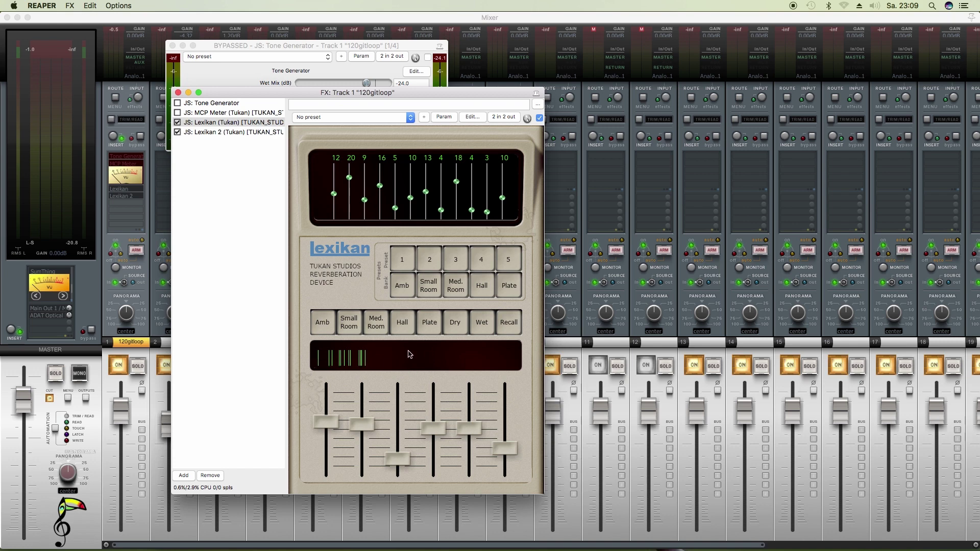
click(334, 194)
drag(335, 196, 426, 175)
drag(441, 207, 488, 197)
drag(502, 198, 504, 224)
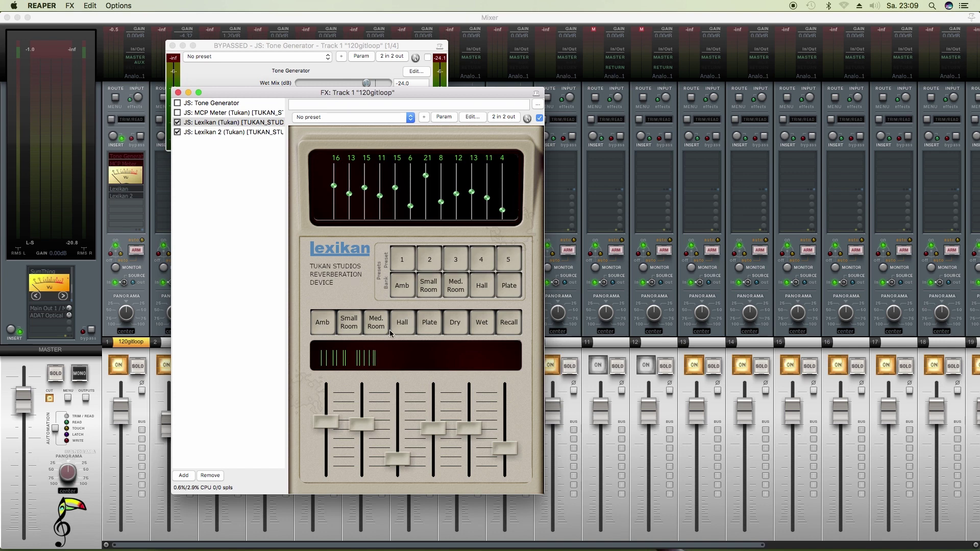
- Audition Hall, Med. Room, Small Room and Amb, then pick Plate and set lines 6 and 7 to 10 and 9
click(403, 324)
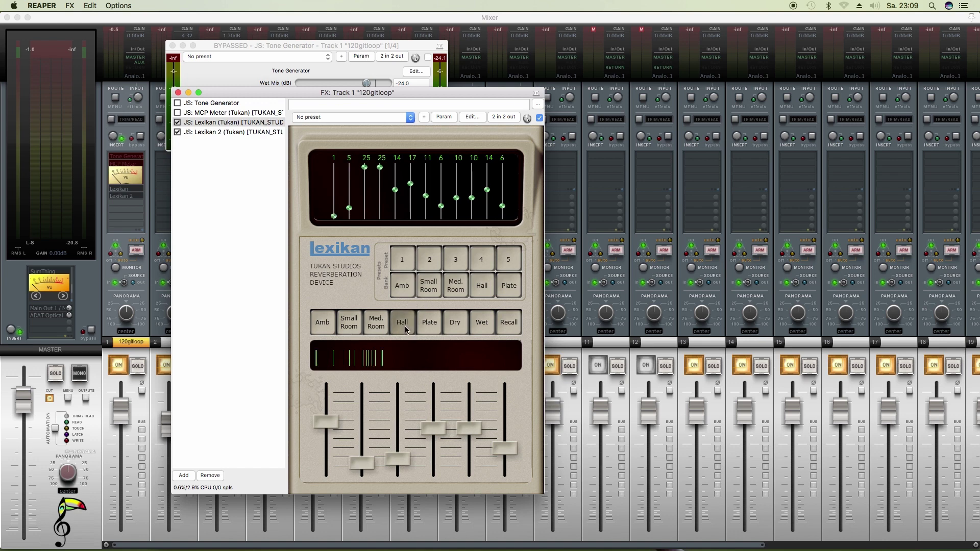
click(376, 325)
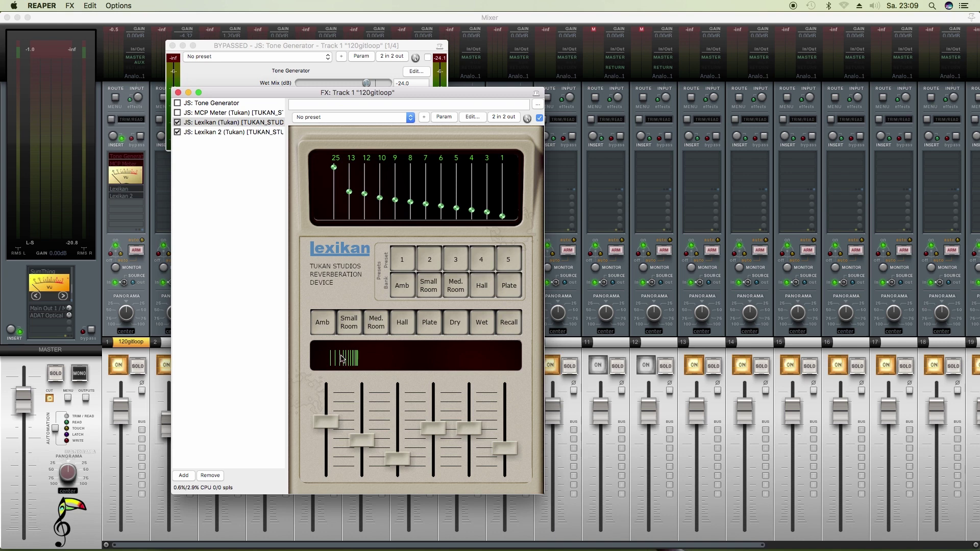
click(353, 328)
click(326, 326)
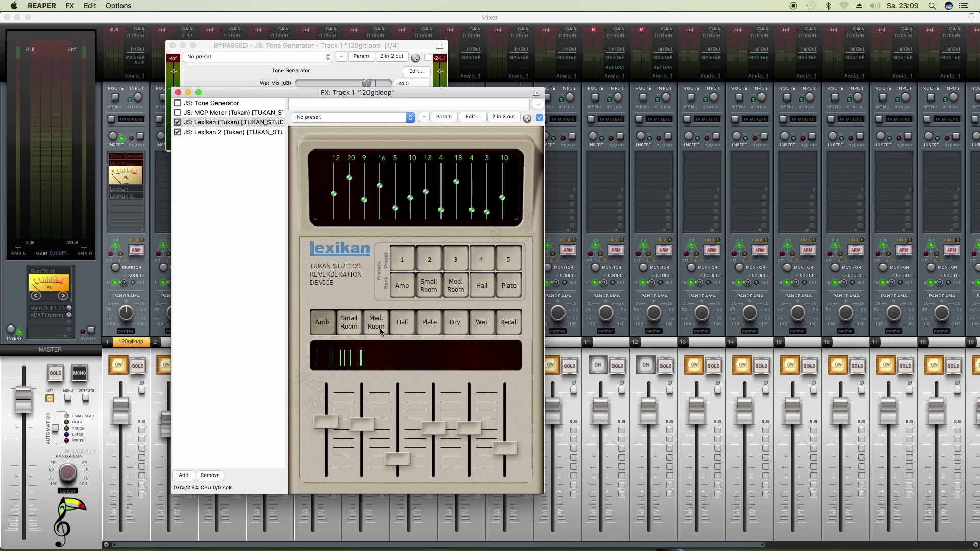
click(427, 322)
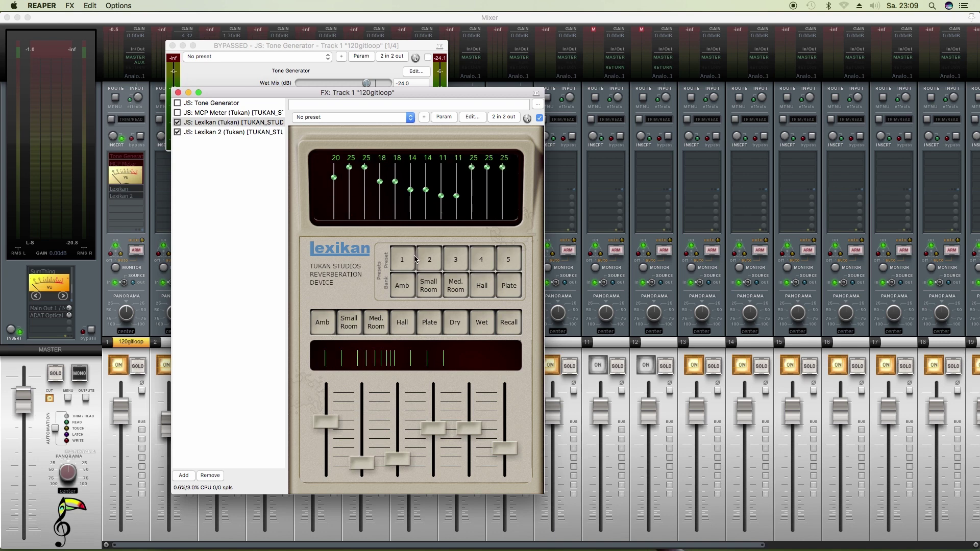
drag(427, 195, 412, 214)
- Check the preset management menu and close it without saving the modified Program 3 - 80s Amb
click(423, 117)
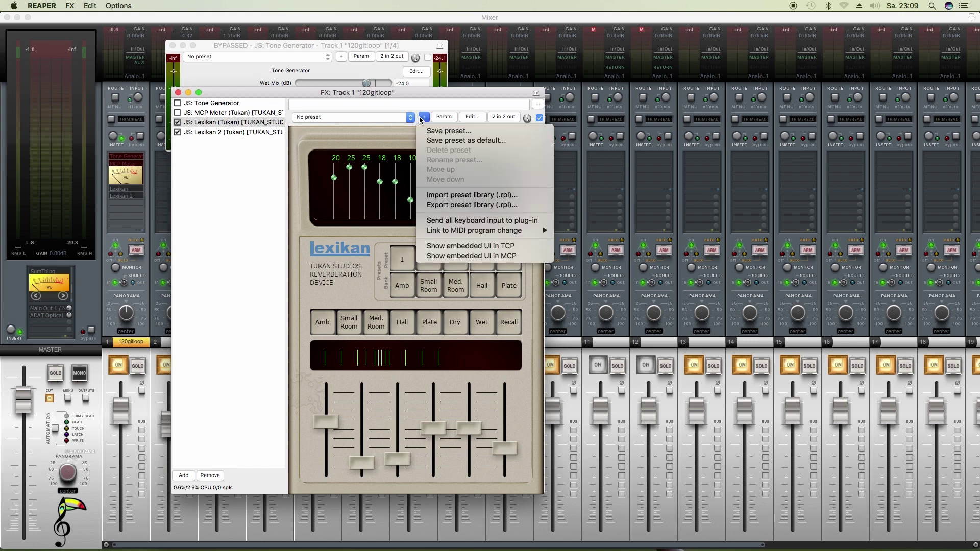
click(381, 140)
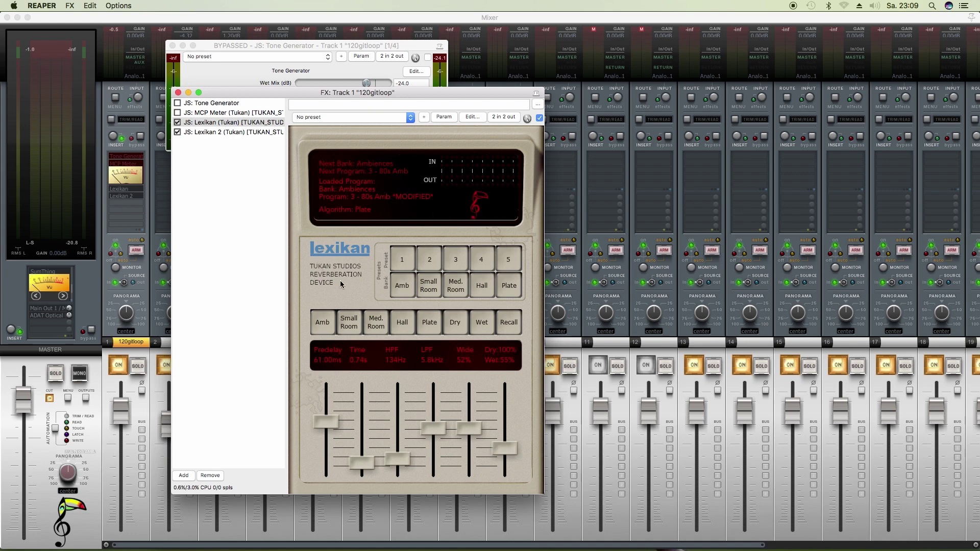
- Show Lexikan 2's Tail/ER view and set the fourth tail delay to -0.49 and second ER value to 0.23
click(231, 133)
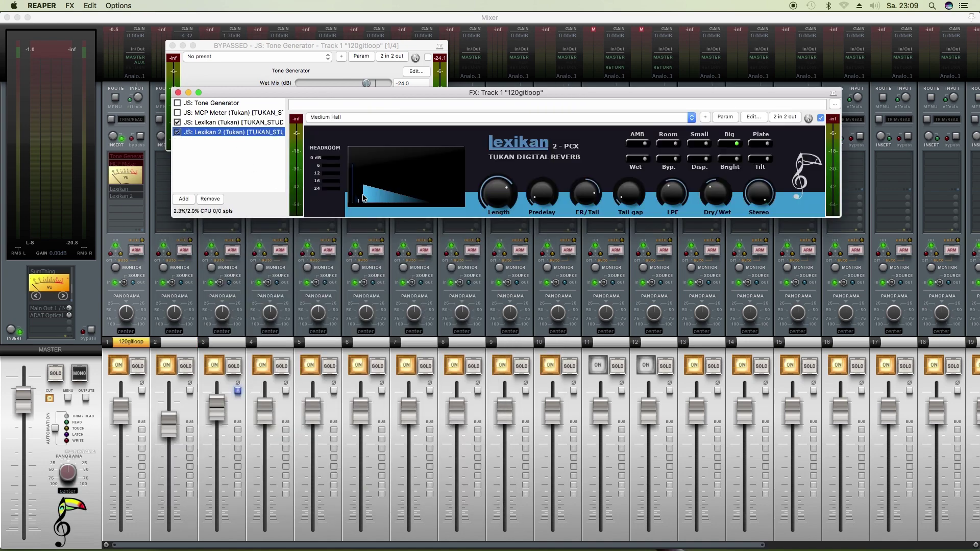
click(499, 147)
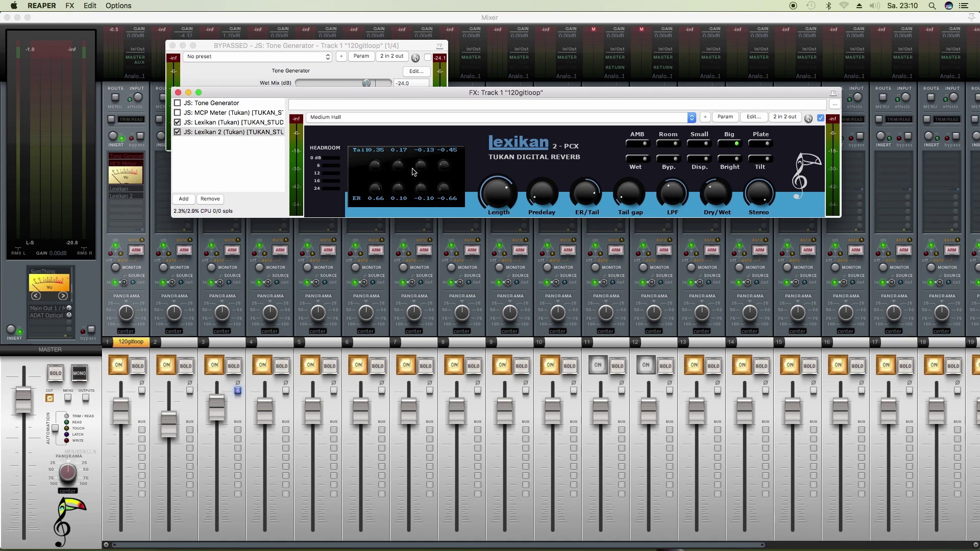
drag(445, 171, 427, 162)
drag(395, 194, 455, 191)
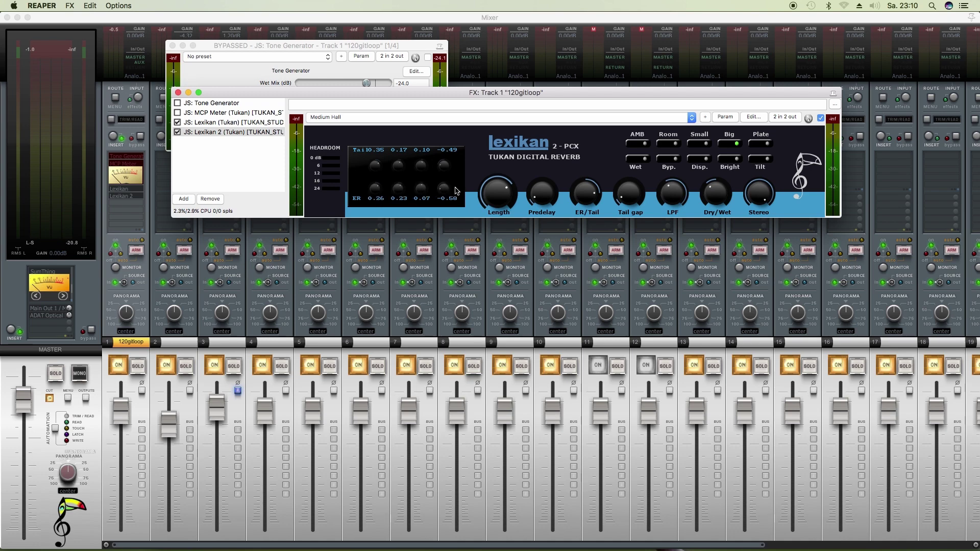
- Bring up the first Lexikan's delay-line view and lower delay lines 11 and 12
click(250, 123)
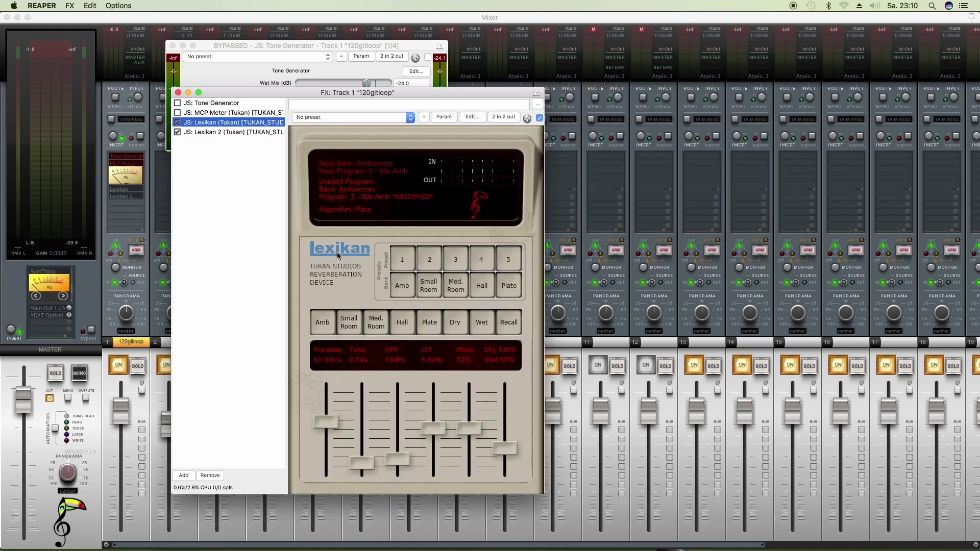
click(323, 252)
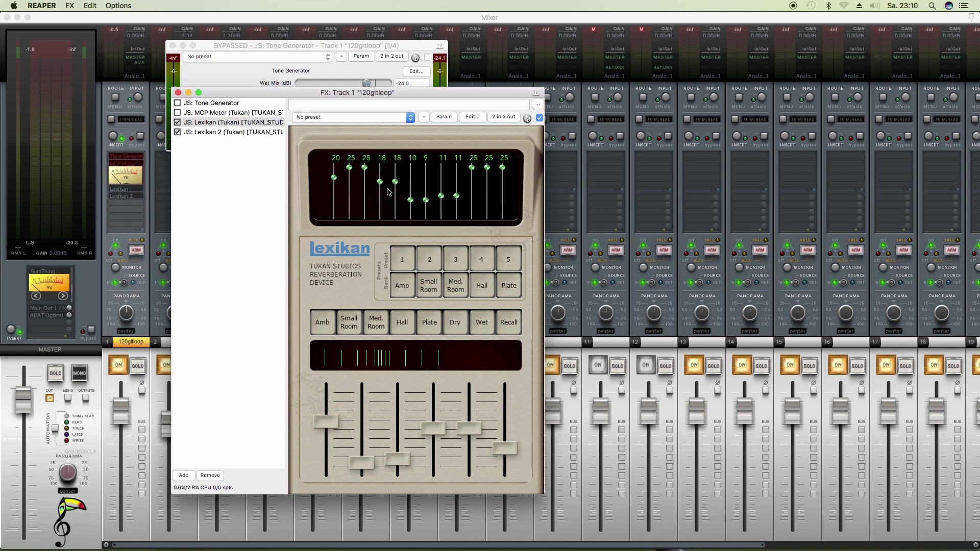
drag(472, 175, 487, 189)
- Audition the Med. Room and Hall algorithms' delay settings, ending on Med. Room
click(374, 328)
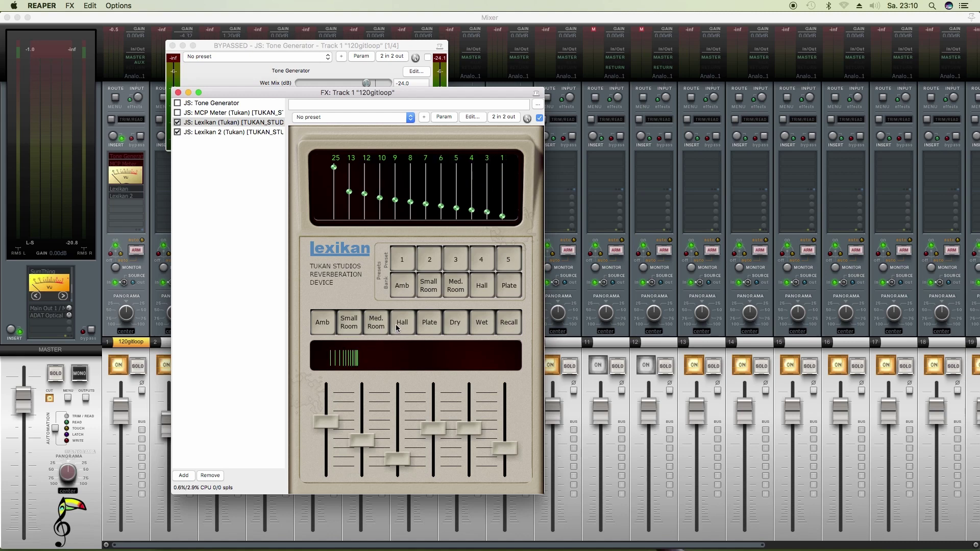
click(397, 325)
click(372, 326)
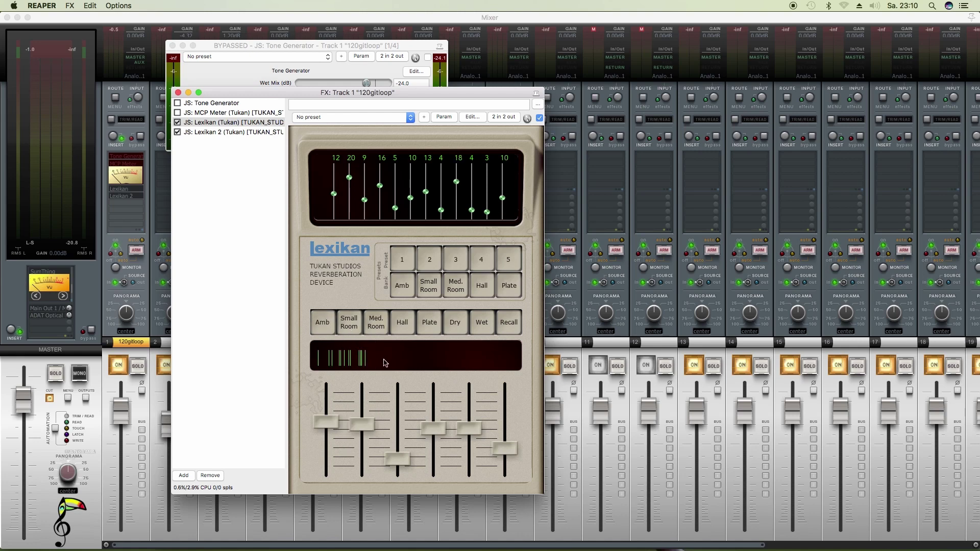
- Toggle Lexikan's display back to text showing Program 3 - 80s Amb with the Ambience algorithm
click(319, 249)
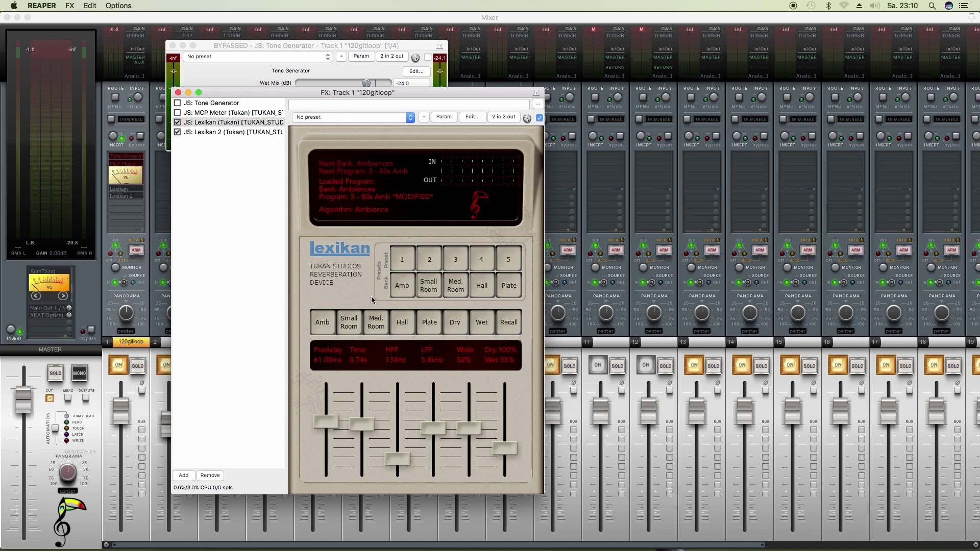